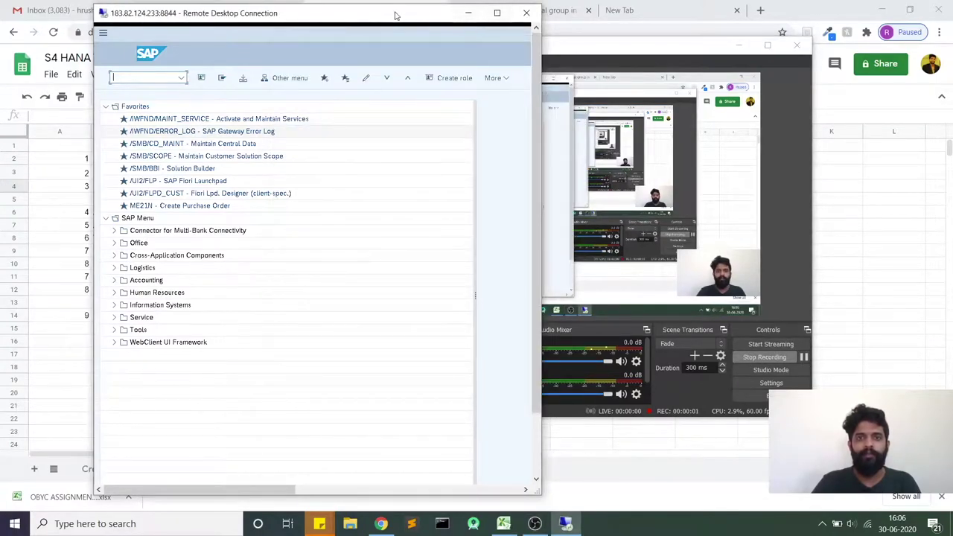
- Maximize the Remote Desktop window so the SAP session fills the screen
double_click(395, 15)
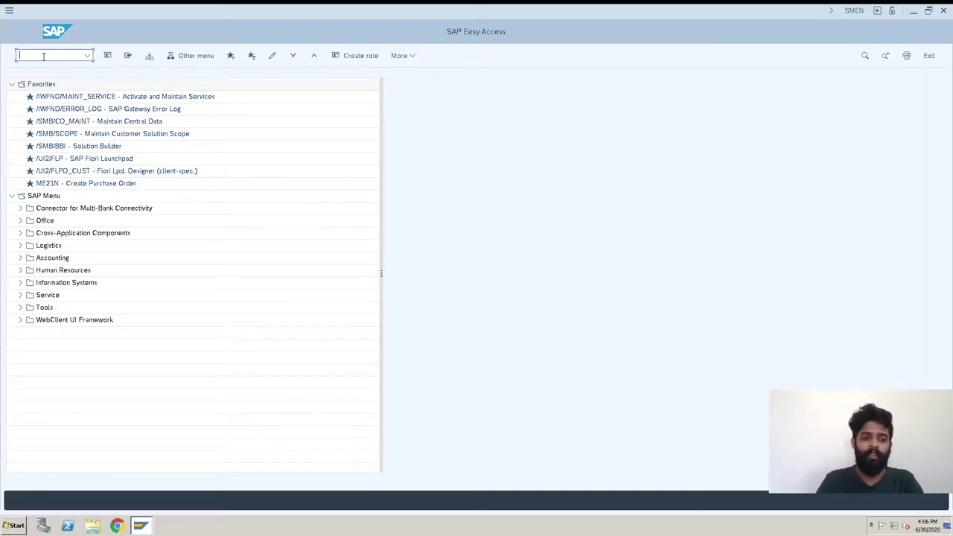
- Run SPRO and open Define Material Groups under Logistics - General > Material Master > Settings for Key Fields
text(spro)
key(Return)
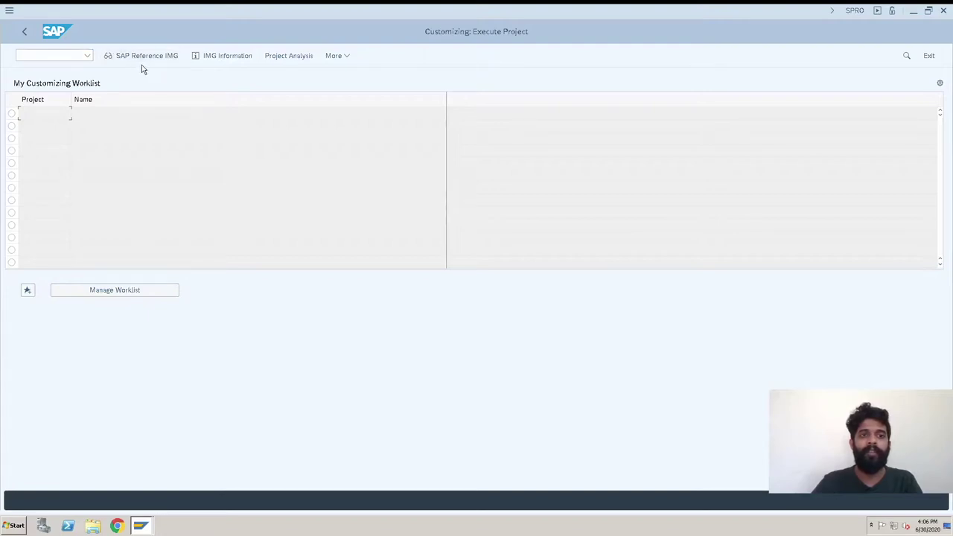
click(161, 57)
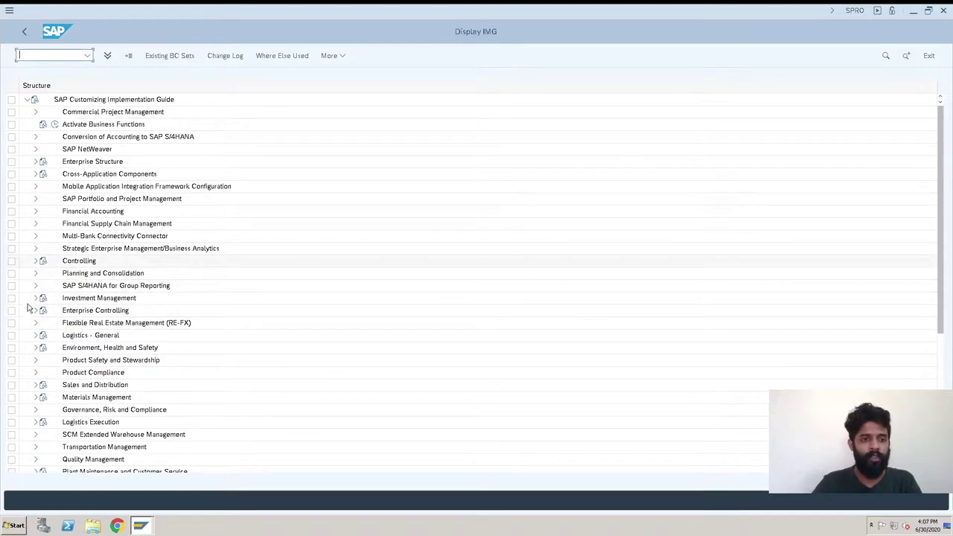
click(35, 336)
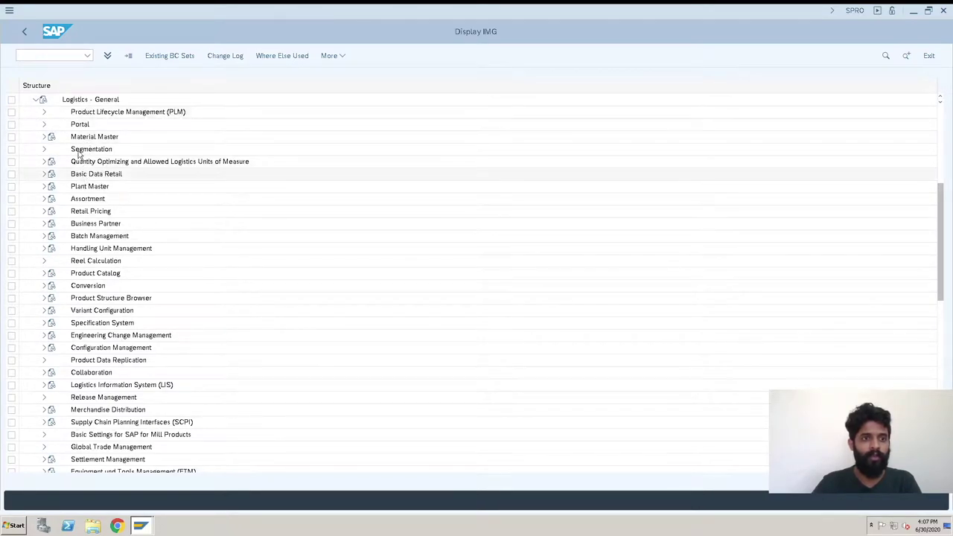
click(44, 137)
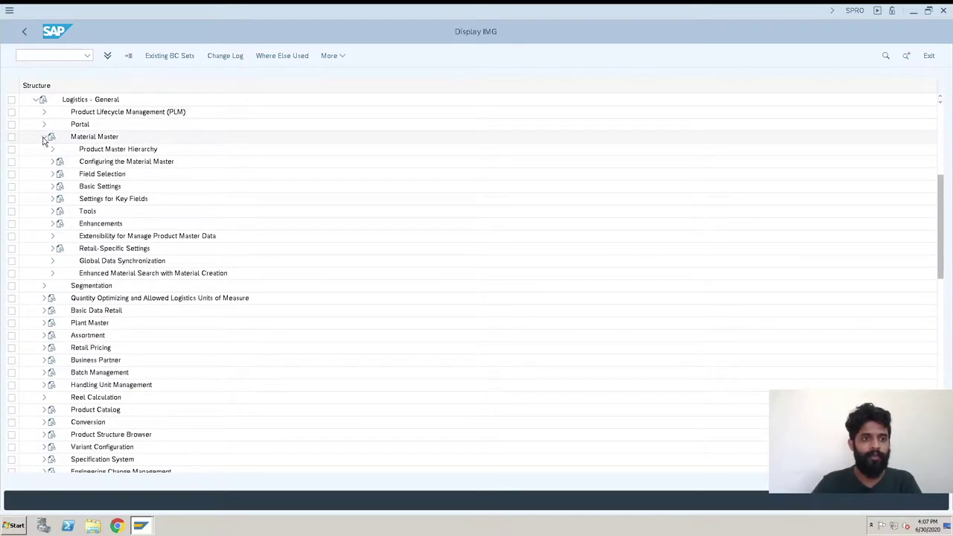
click(52, 200)
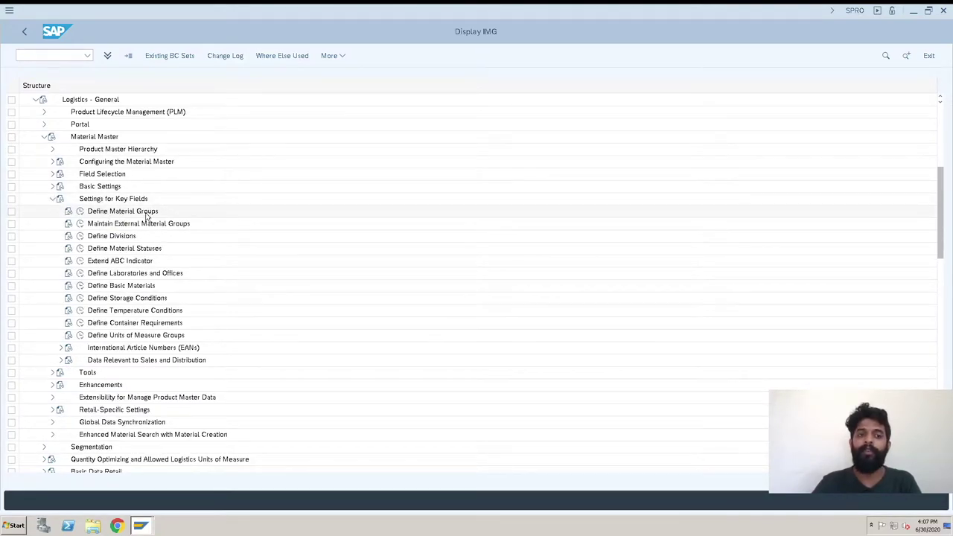
click(79, 212)
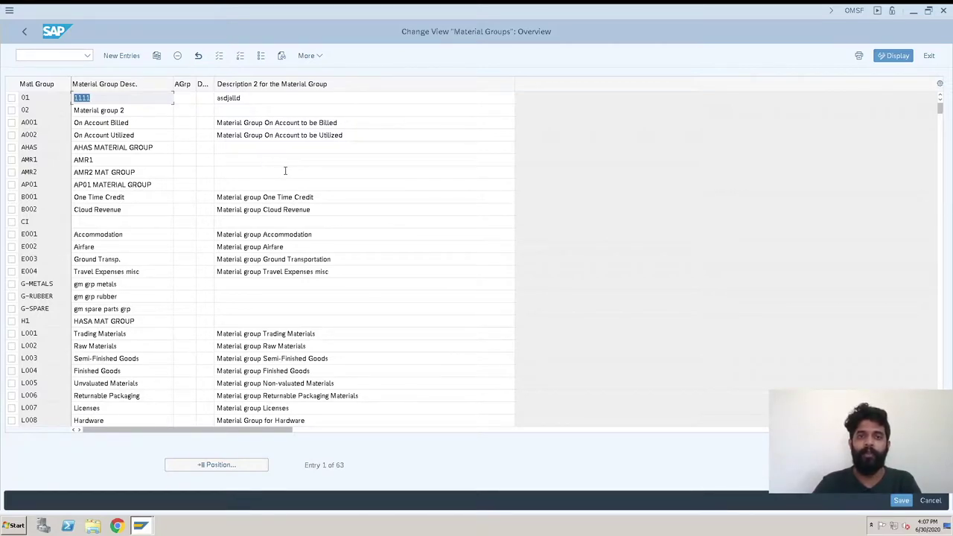
- Open the New Entries overview for material groups, retrying once, and begin entering a key
click(122, 59)
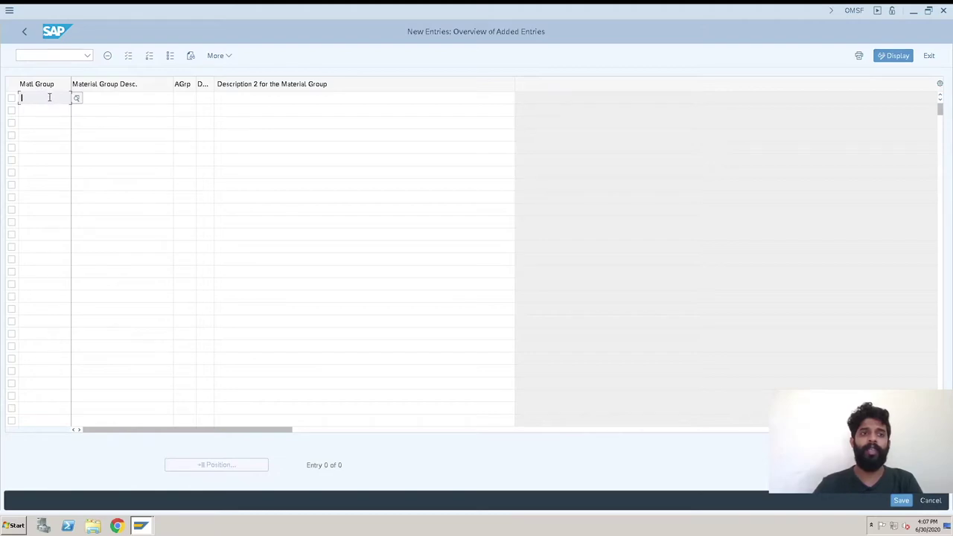
click(24, 31)
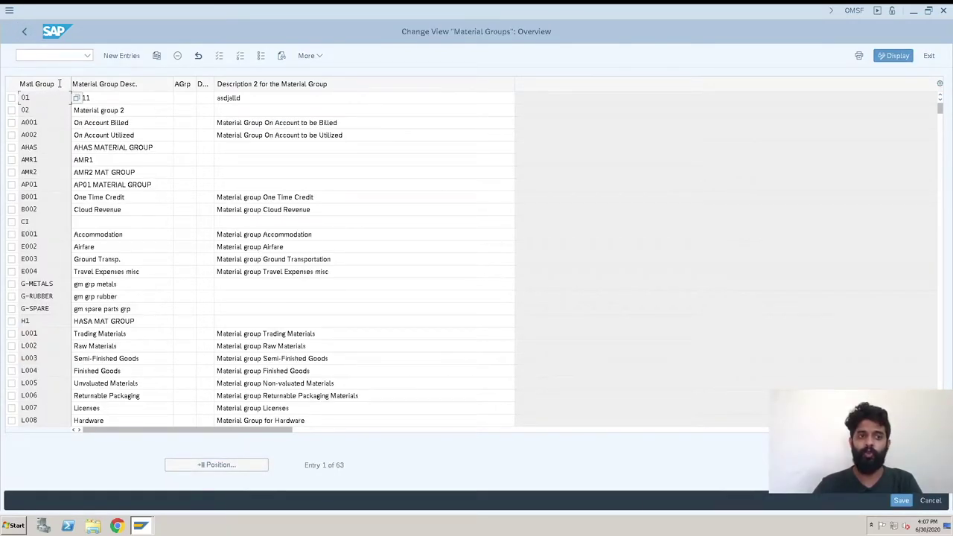
click(123, 59)
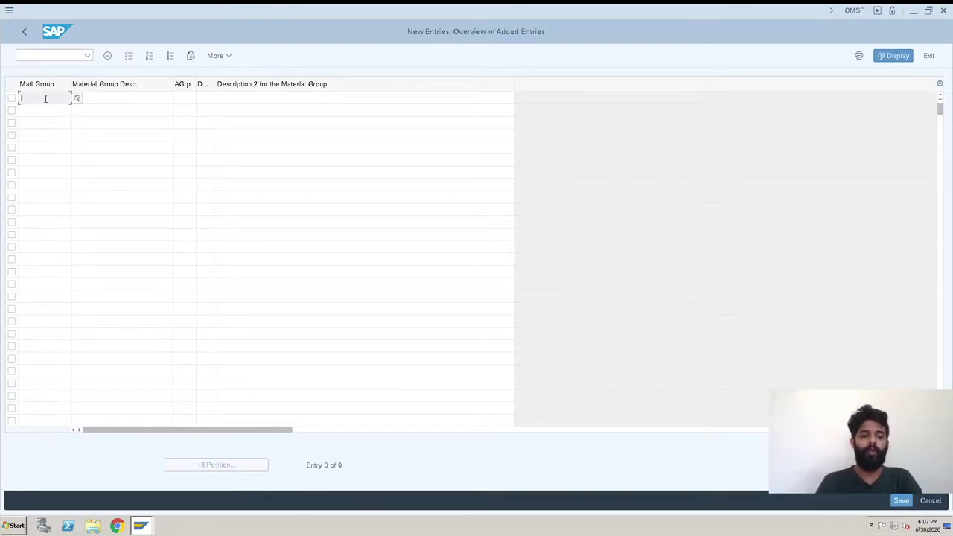
text(St)
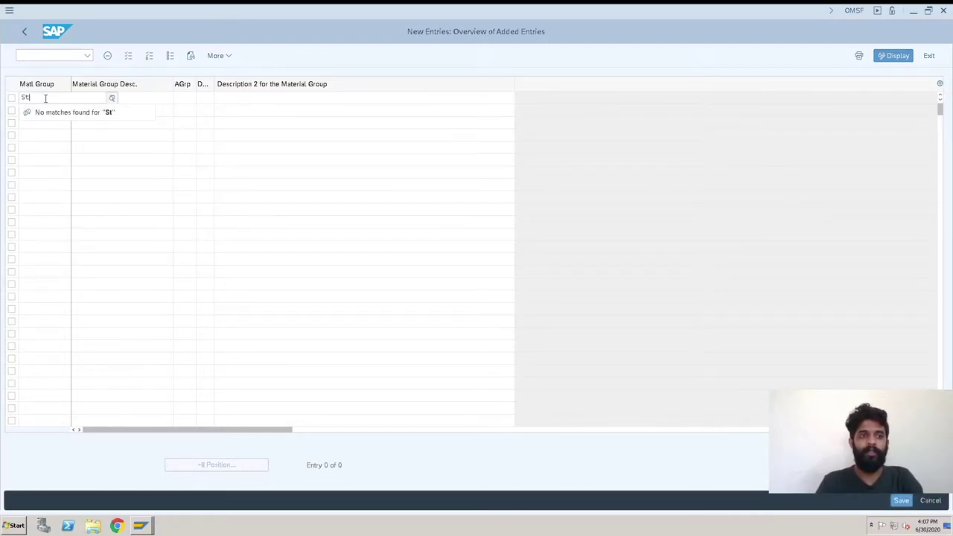
- Enter material group key 'Metal' with description 'All type of metals'
key(BackSpace)
key(BackSpace)
text(Metal)
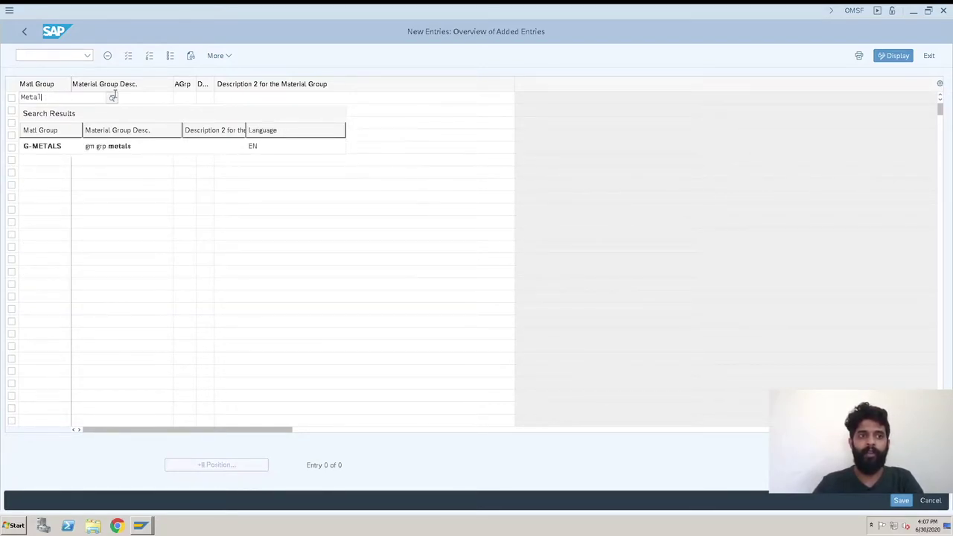
click(136, 99)
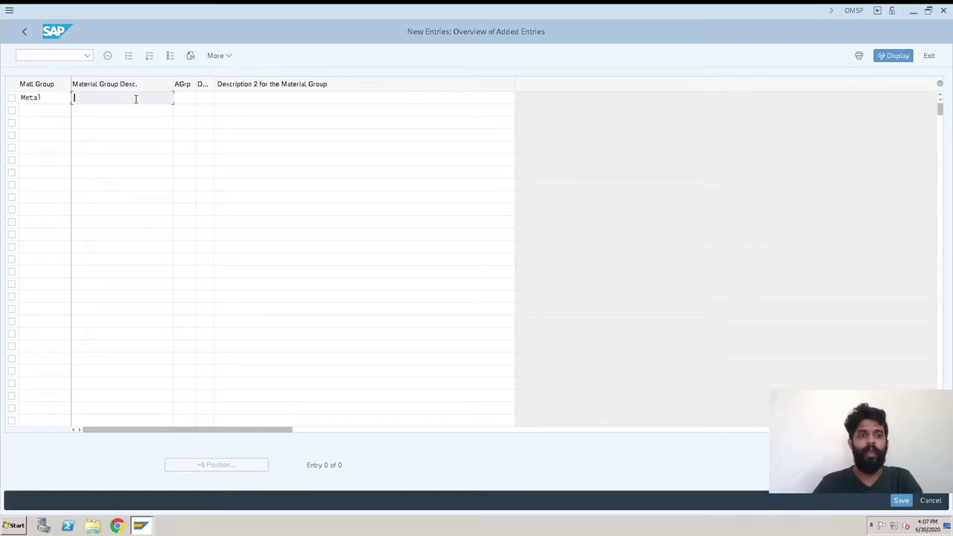
text(All ty)
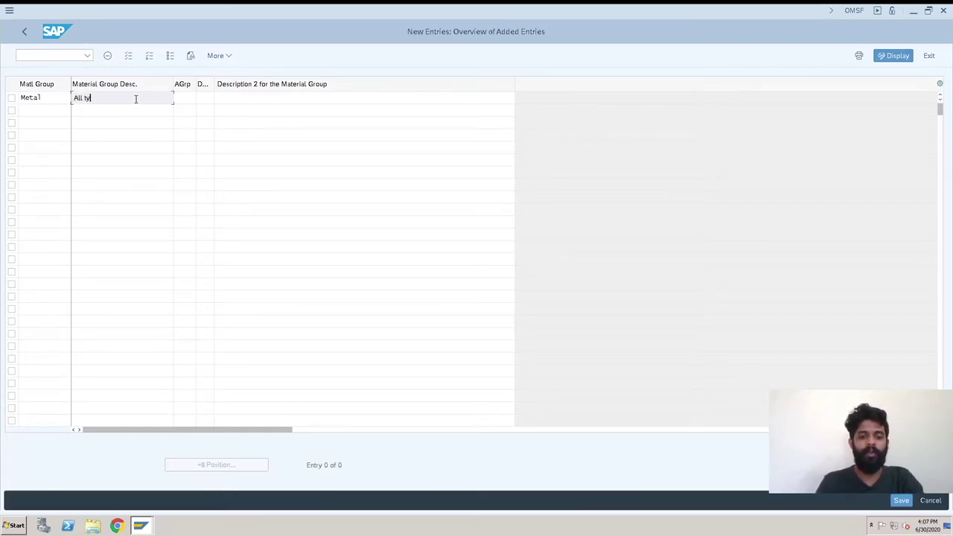
text(pe of metals)
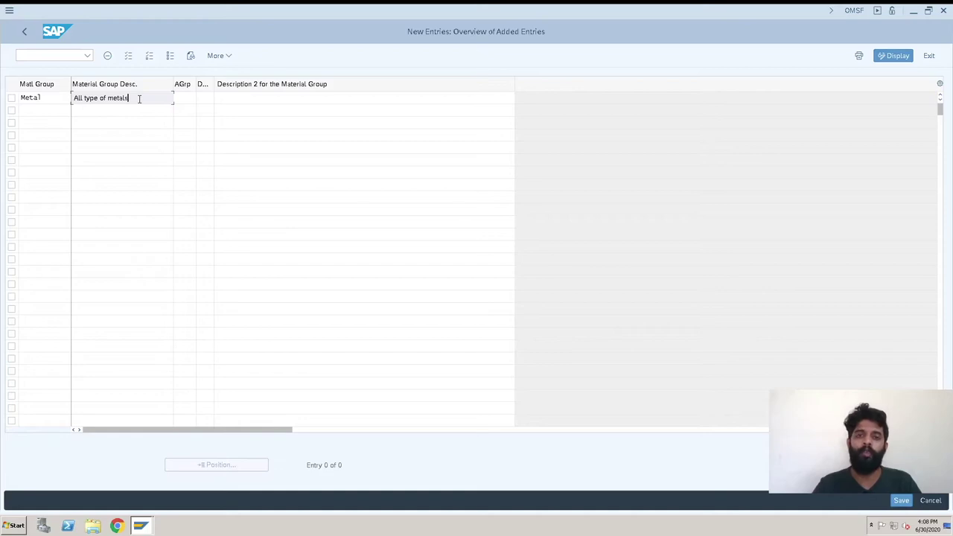
- Save the new METAL material group, confirming the customizing request
click(52, 97)
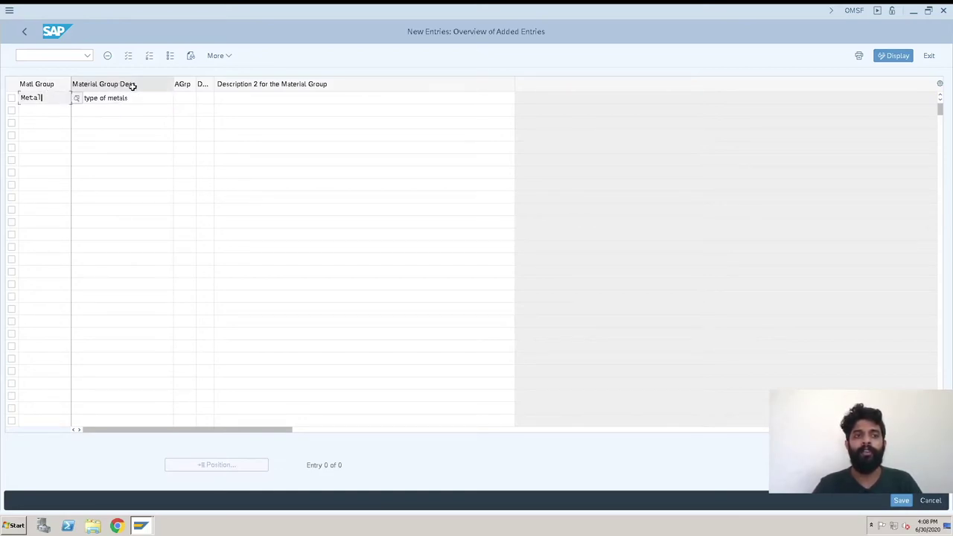
click(151, 102)
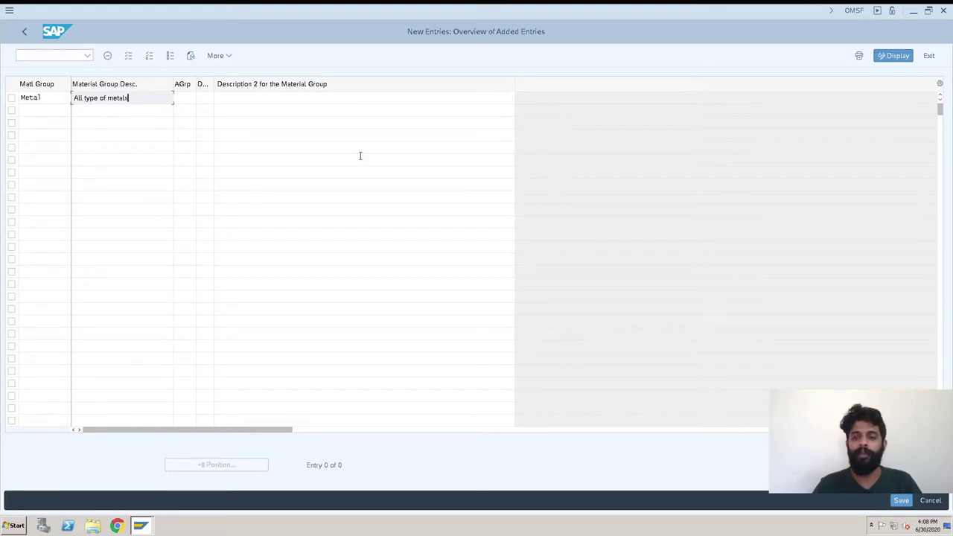
click(899, 500)
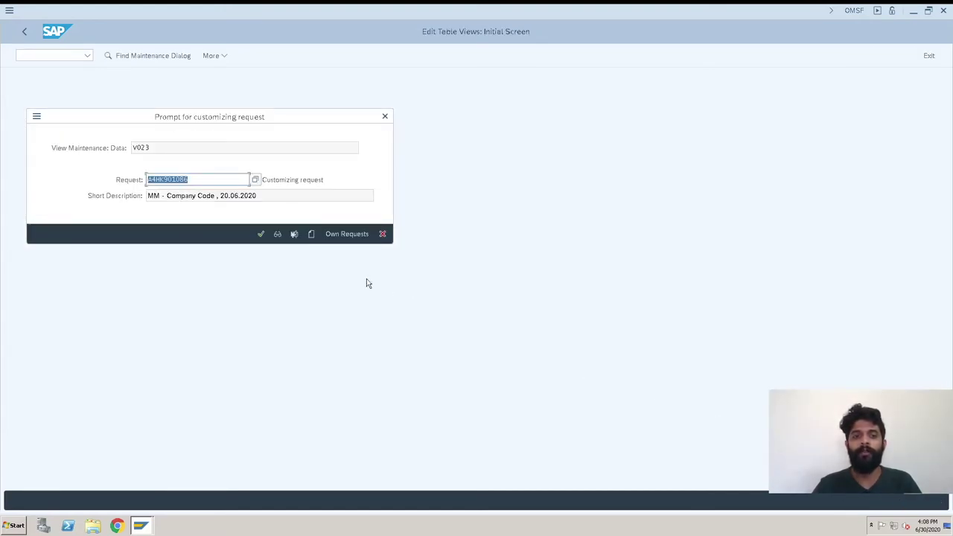
click(261, 234)
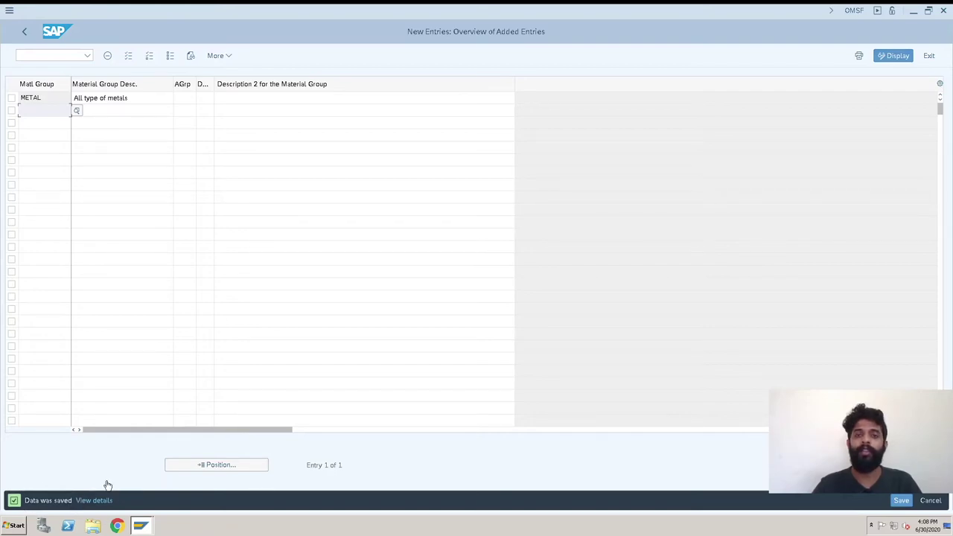
- Leave the table for the SAP Easy Access menu with /n
click(37, 54)
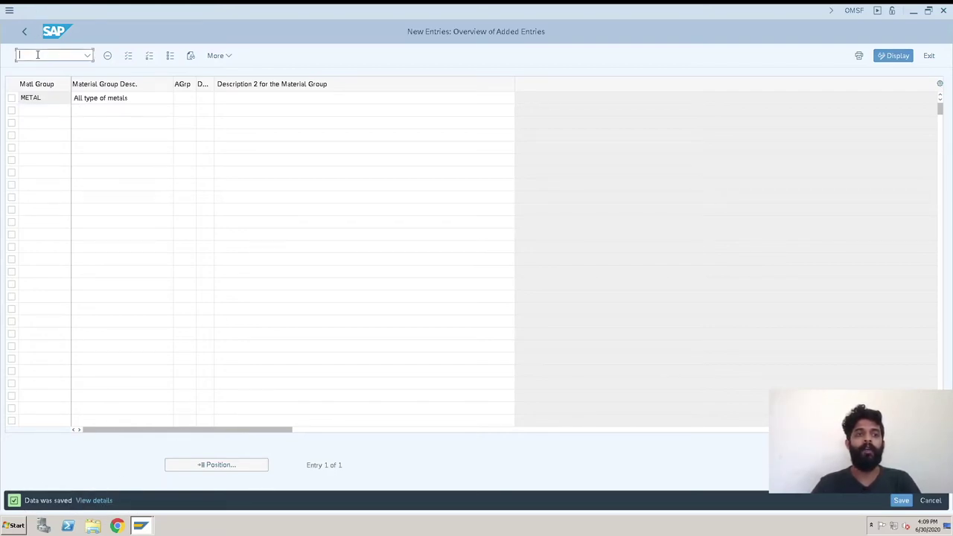
text(/n)
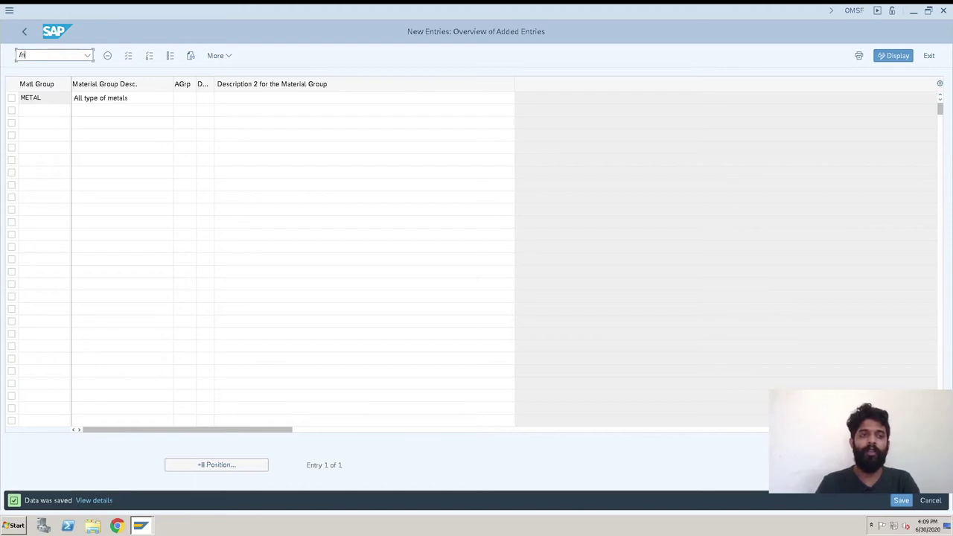
key(Return)
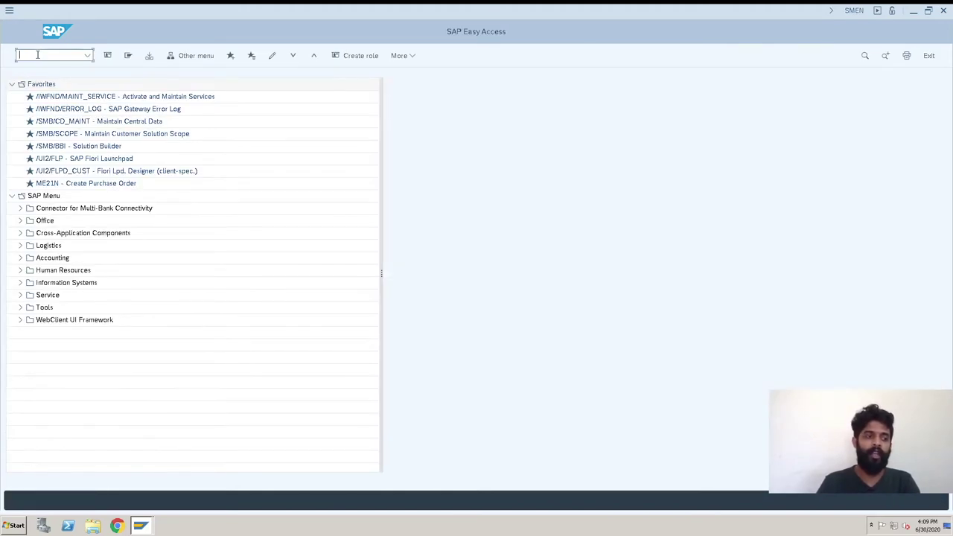
- Reopen the table with OMSF and position to METAL to check its description
text(omsf)
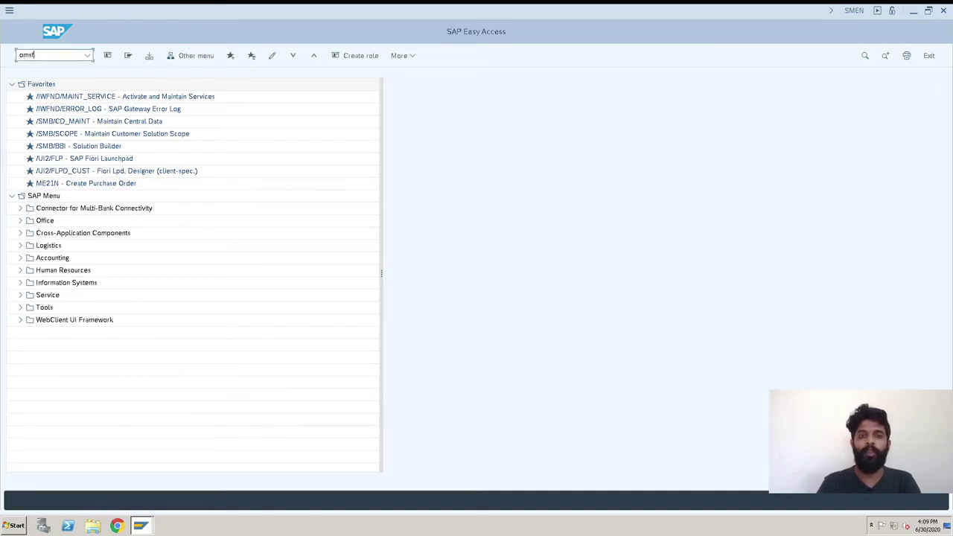
key(Return)
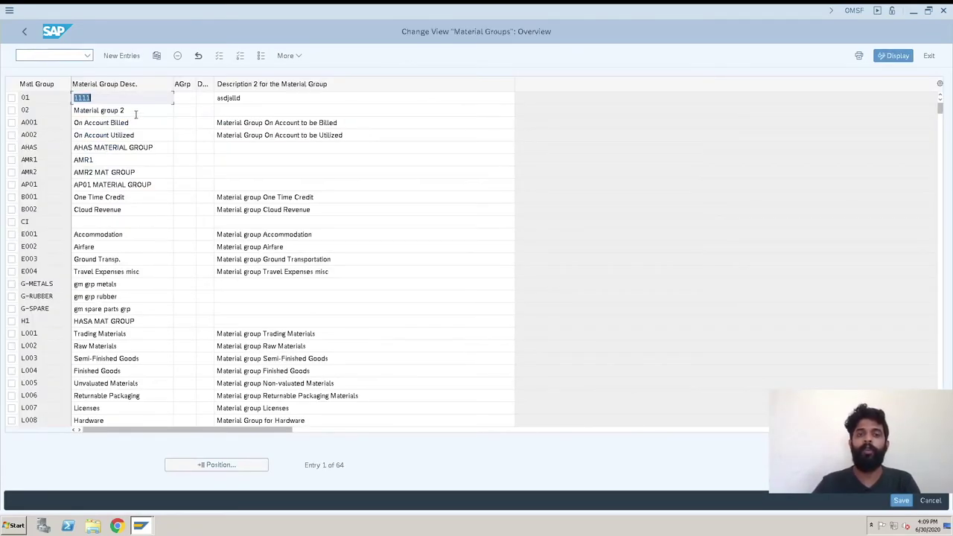
click(180, 463)
text(m)
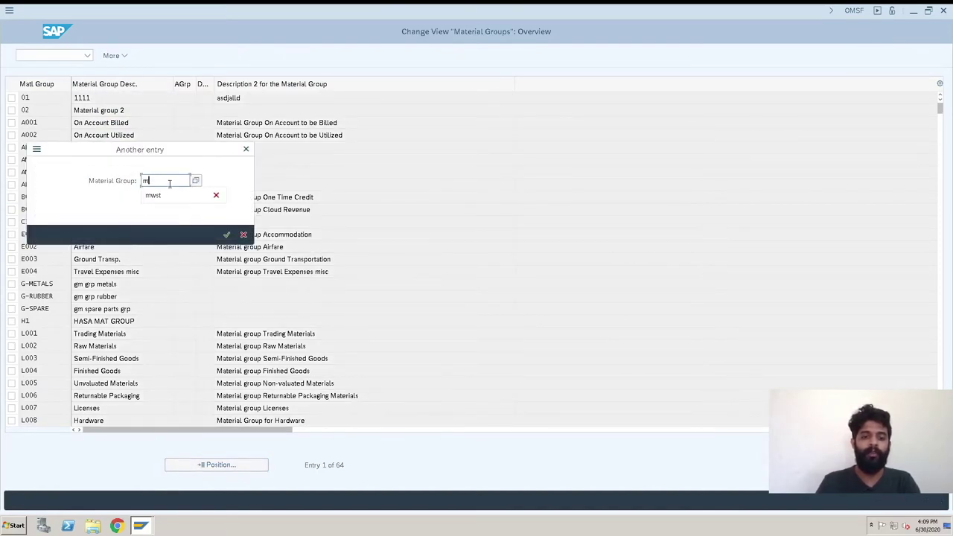
text(etal)
key(Return)
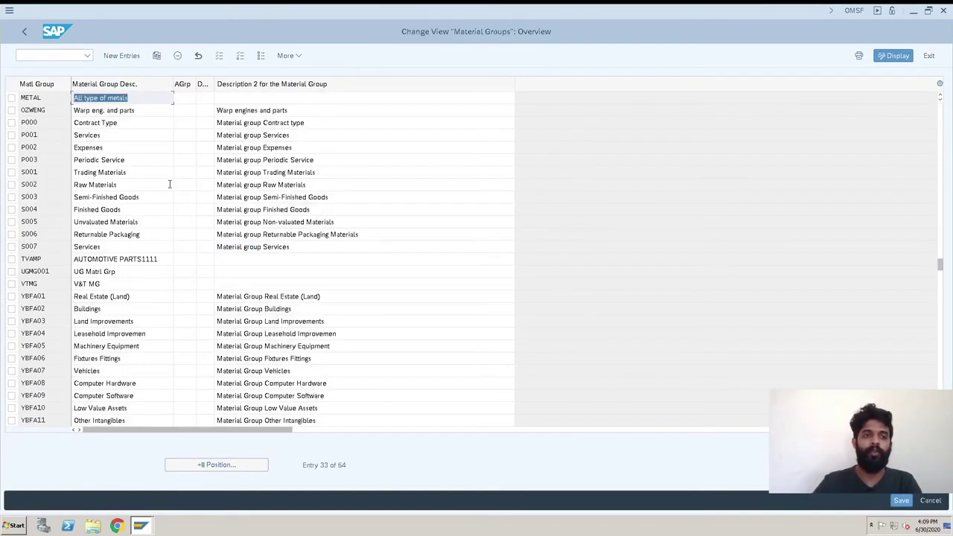
click(150, 98)
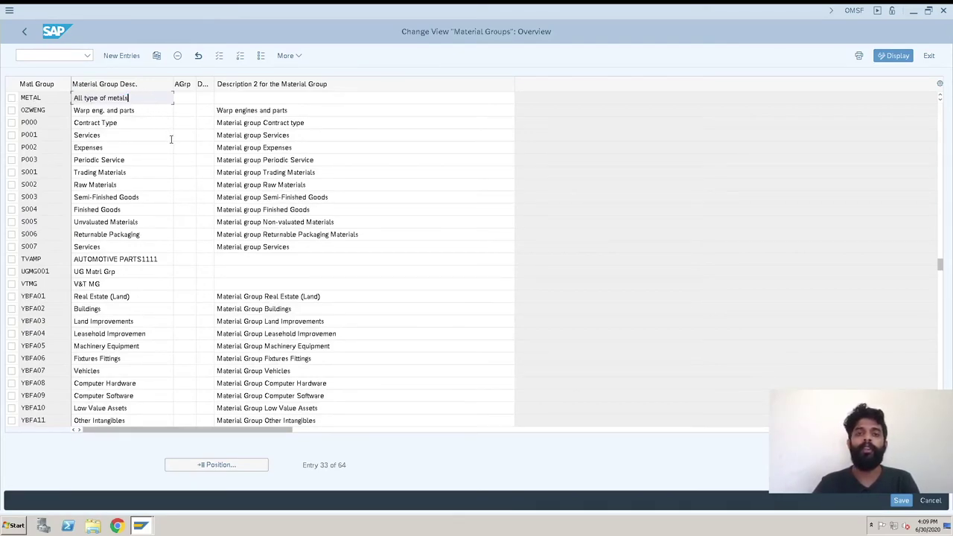
- Open an empty New Entries list, then return to the 64-entry overview
click(122, 56)
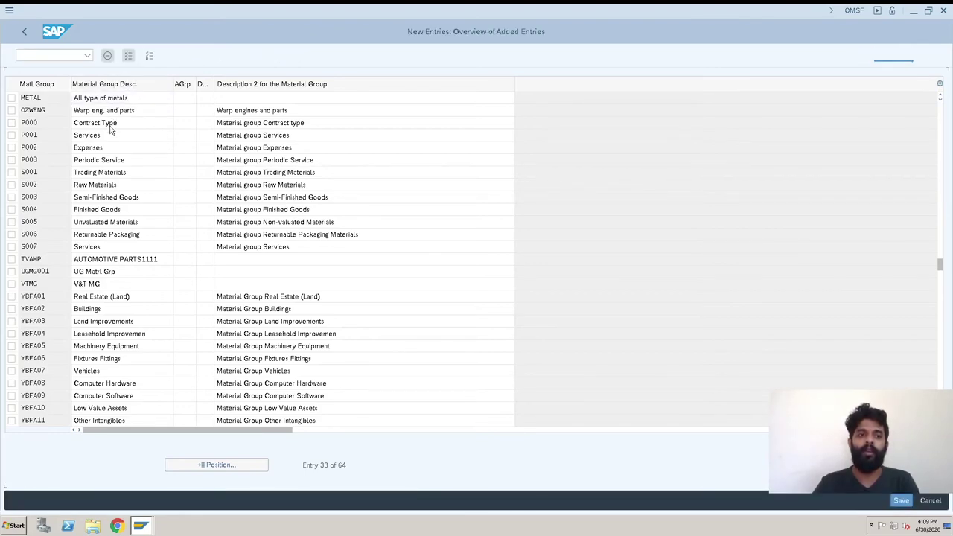
key(Down)
key(Down)
key(Down)
key(Down)
key(Down)
key(Down)
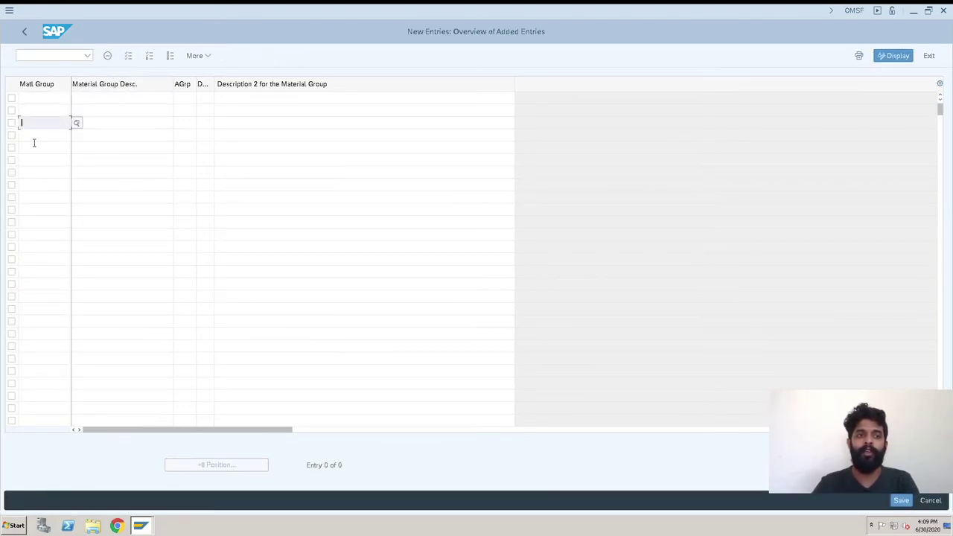
click(25, 34)
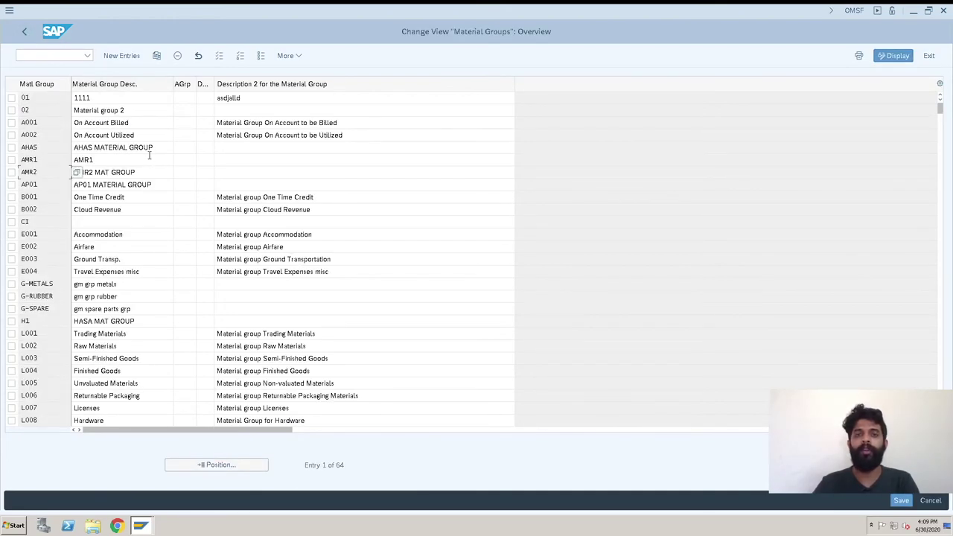